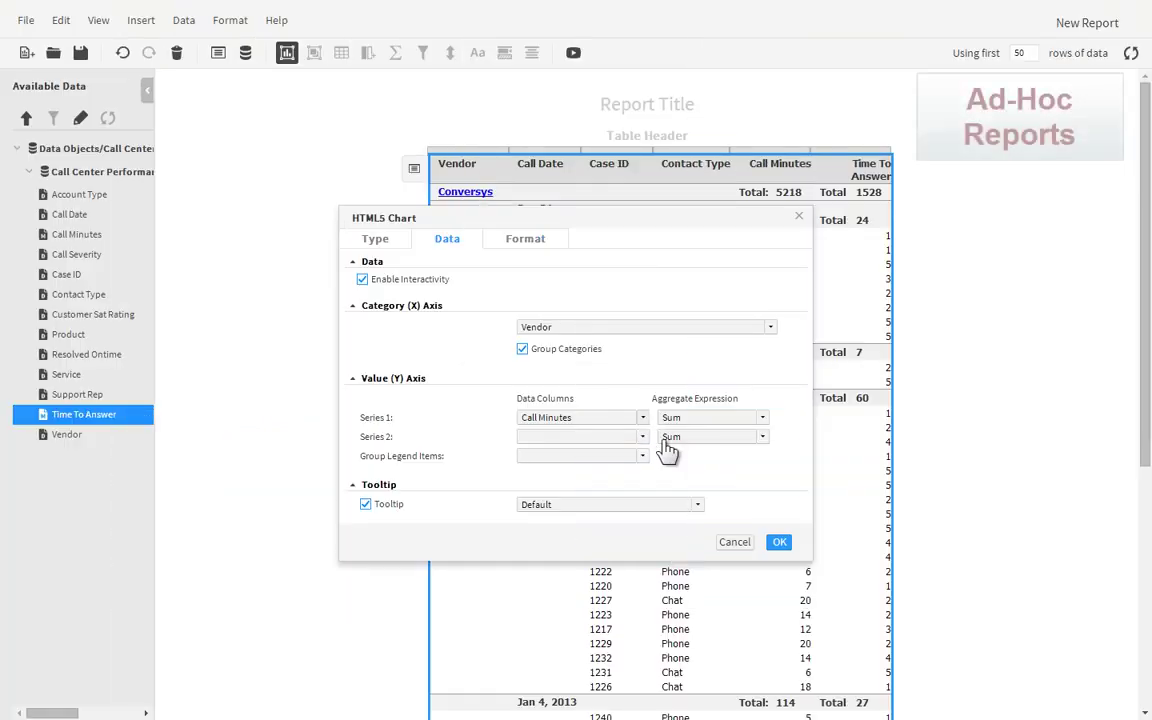
Insert the Totals For Vendor bar chart of Vendor by Call Minutes (Sum) above the table.
{"action": "left_click", "coordinate": [780, 543]}
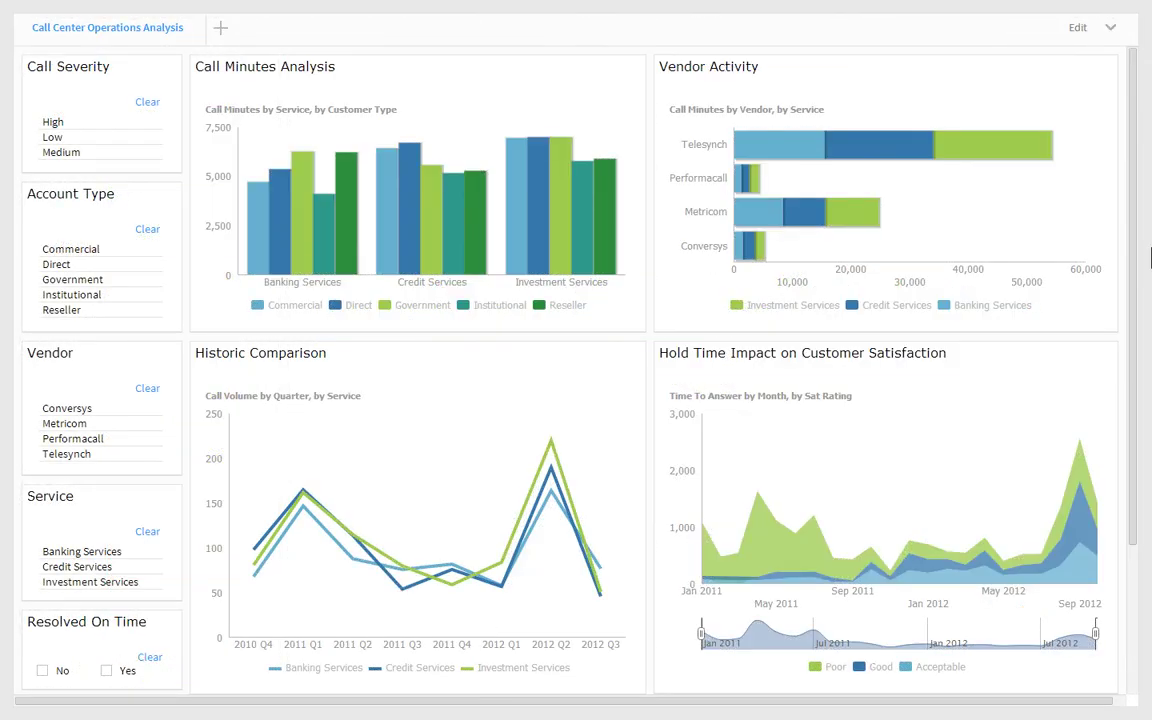
Filter the dashboard to High severity and Commercial, Government and Reseller accounts.
{"action": "mouse_move", "coordinate": [840, 218]}
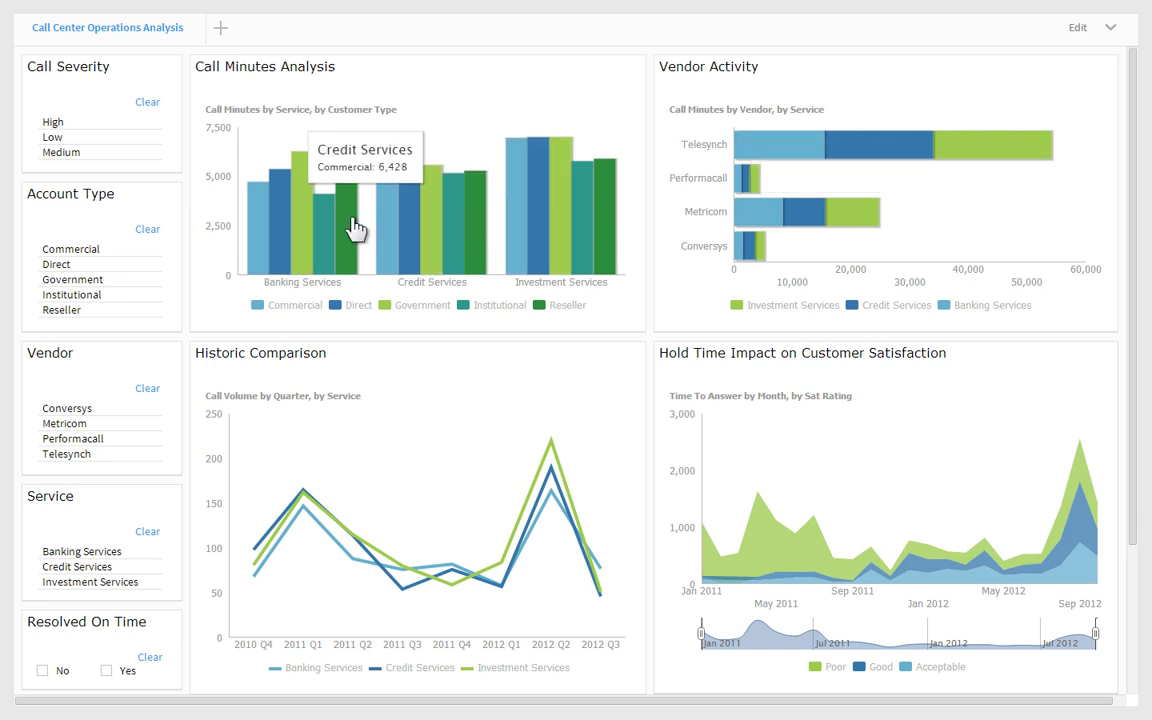
{"action": "left_click", "coordinate": [117, 124]}
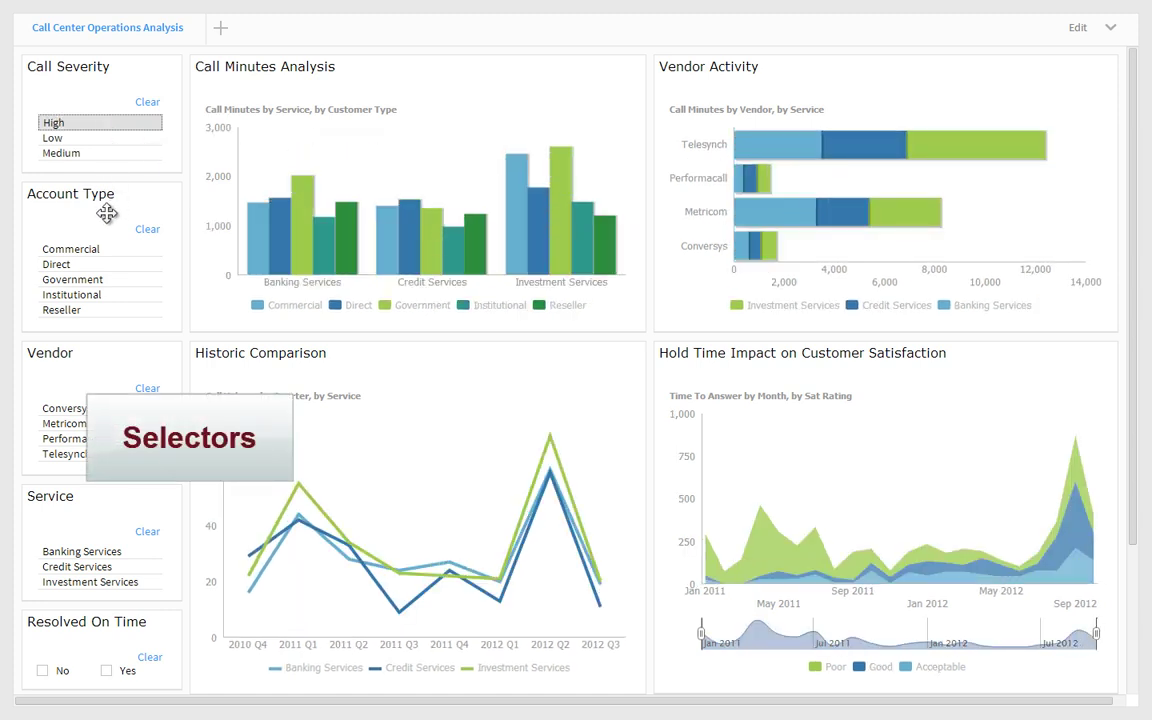
{"action": "left_click", "coordinate": [108, 249]}
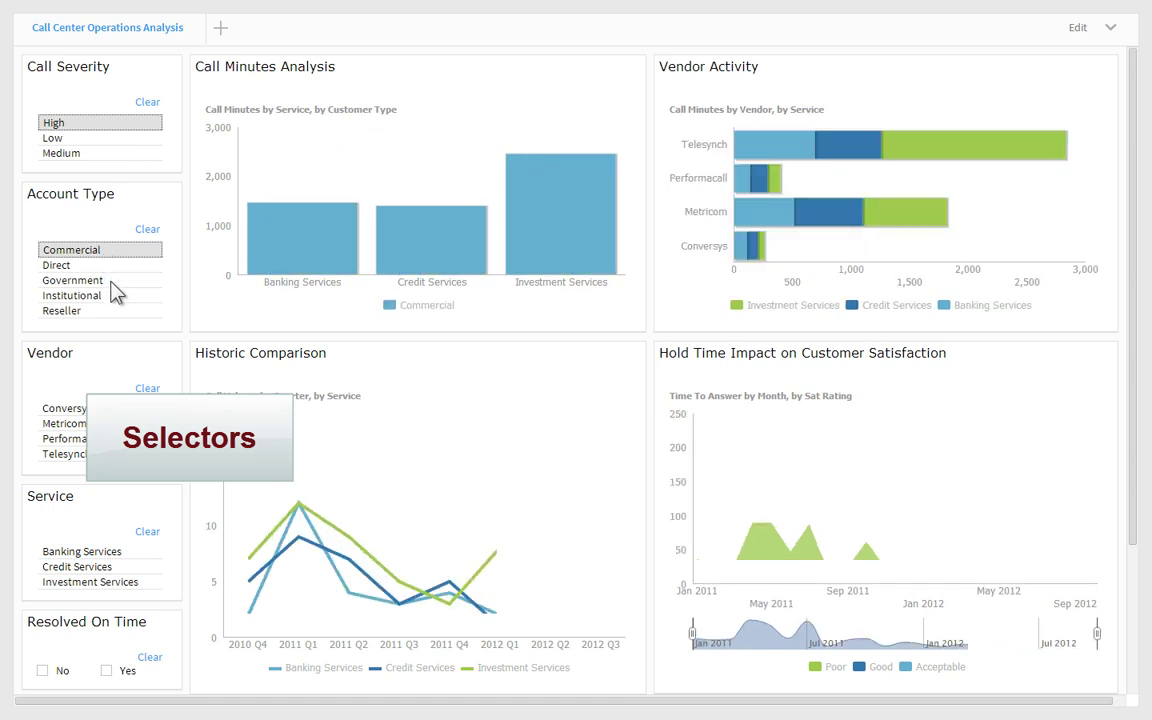
{"action": "left_click", "coordinate": [110, 283]}
{"action": "left_click", "coordinate": [110, 312]}
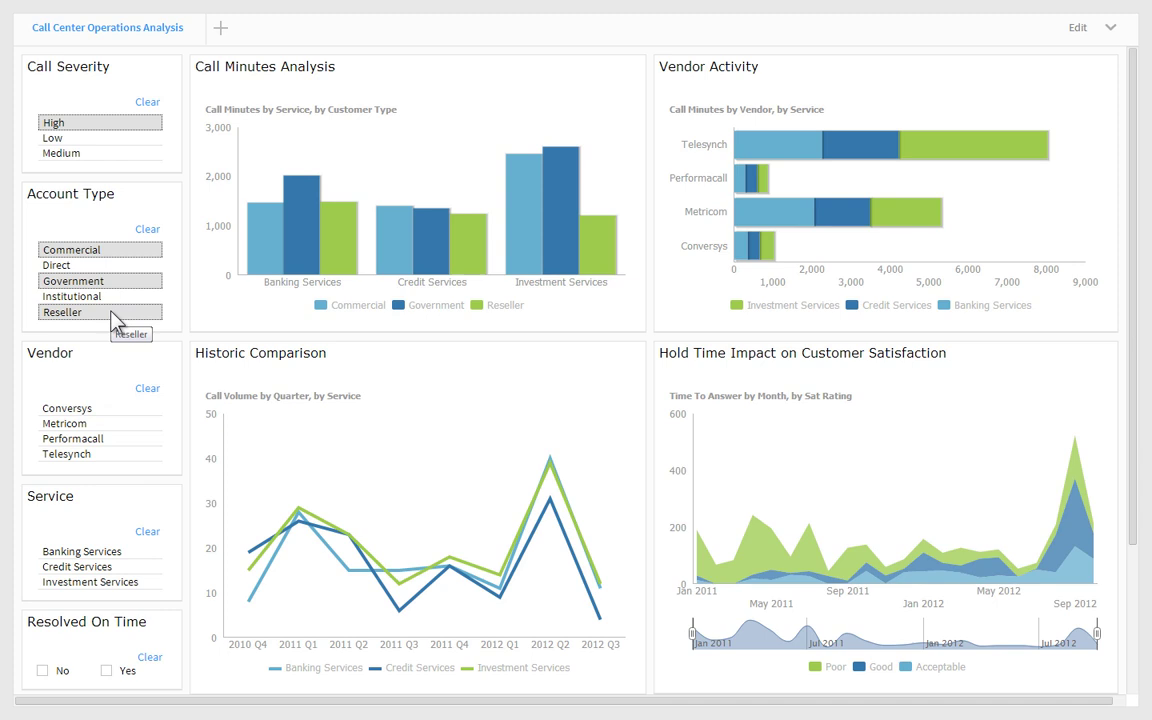
Drill Vendor Activity from Telesynch down to support reps, then support types, then products.
{"action": "left_click", "coordinate": [928, 153]}
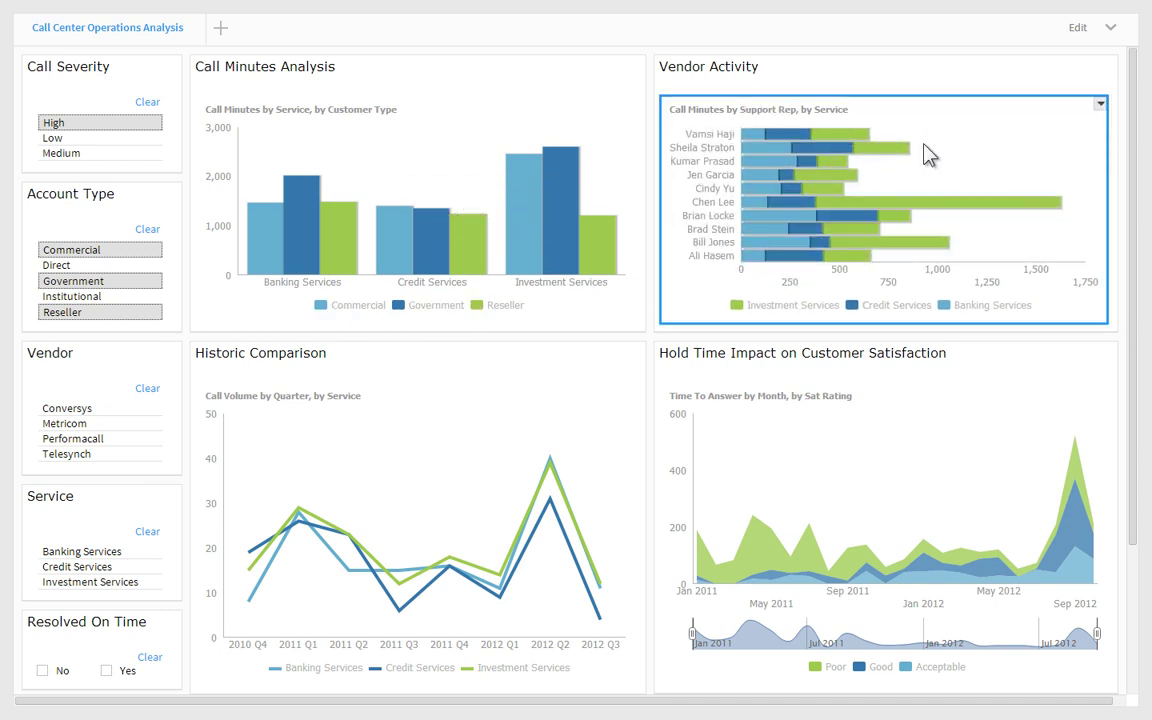
{"action": "left_click", "coordinate": [950, 200]}
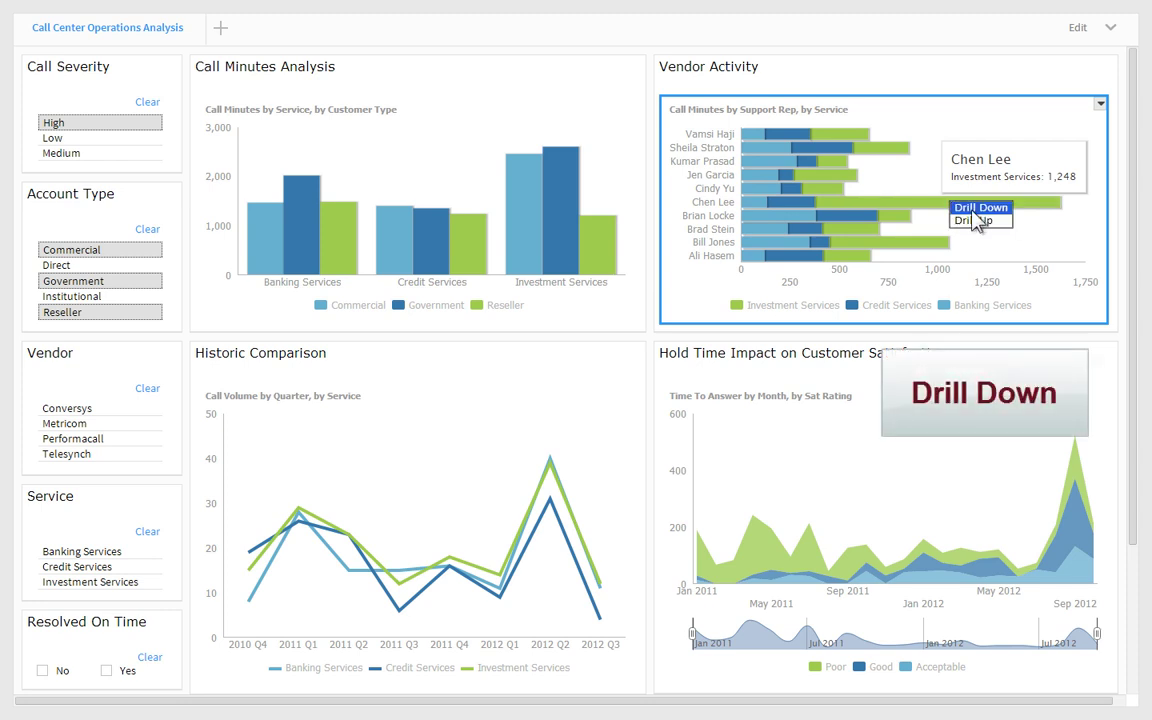
{"action": "left_click", "coordinate": [974, 207]}
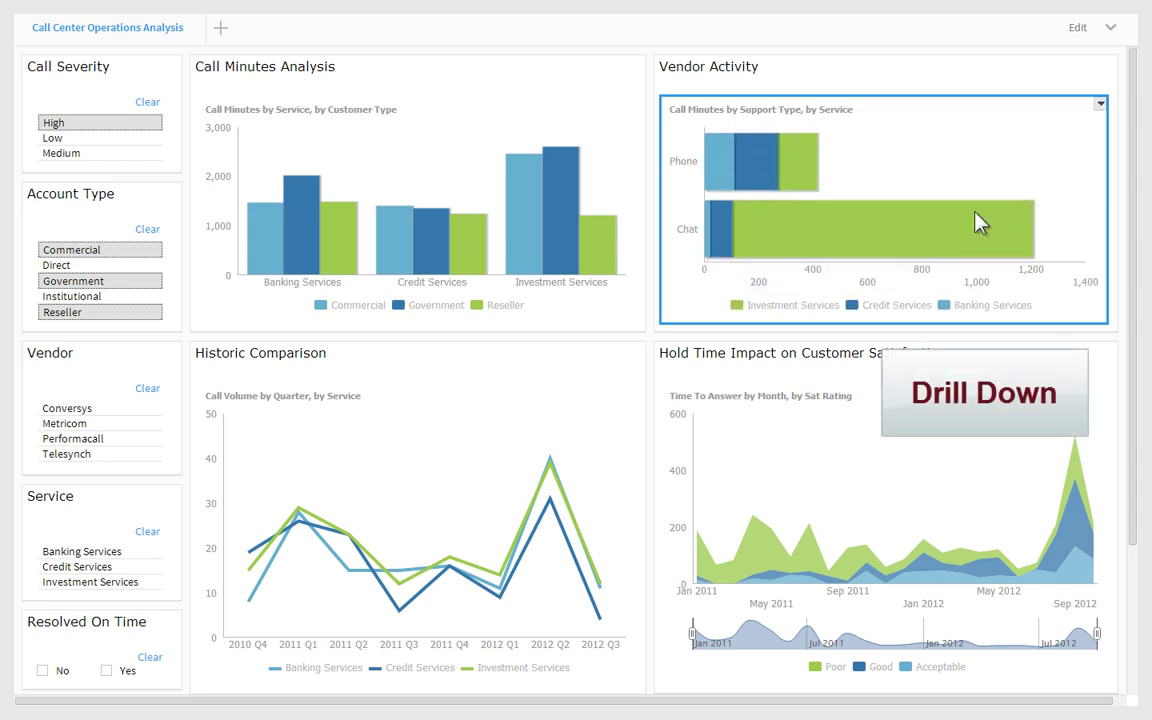
{"action": "left_click", "coordinate": [884, 305]}
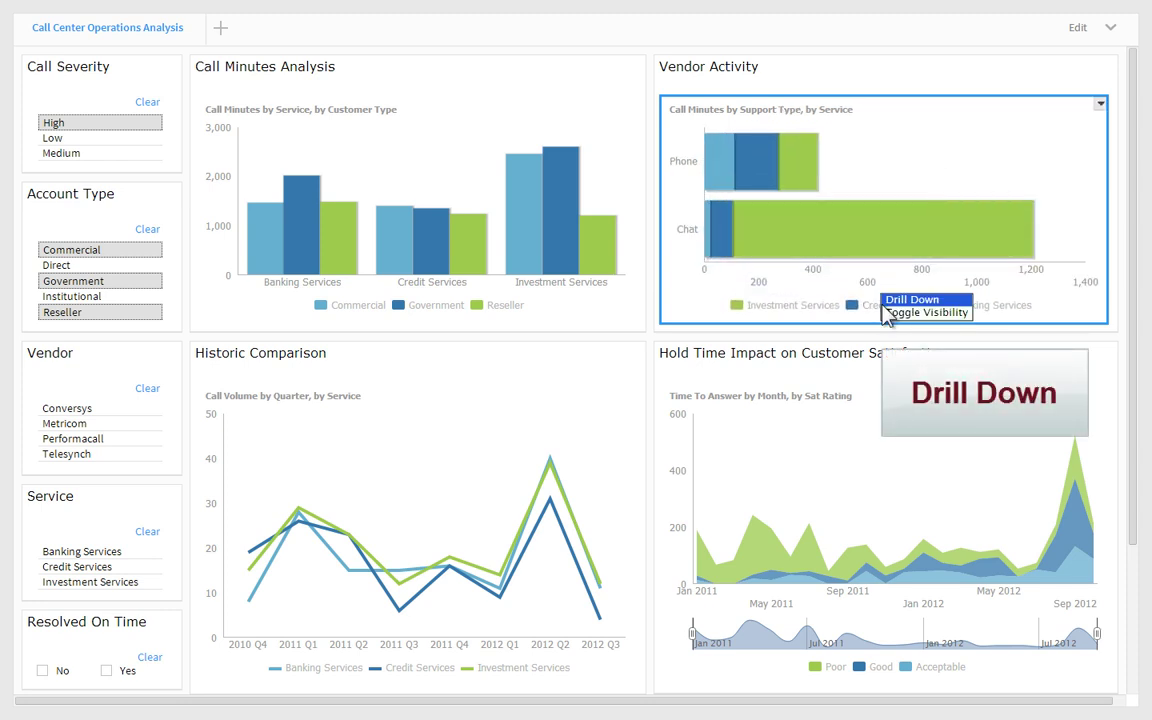
{"action": "left_click", "coordinate": [909, 300]}
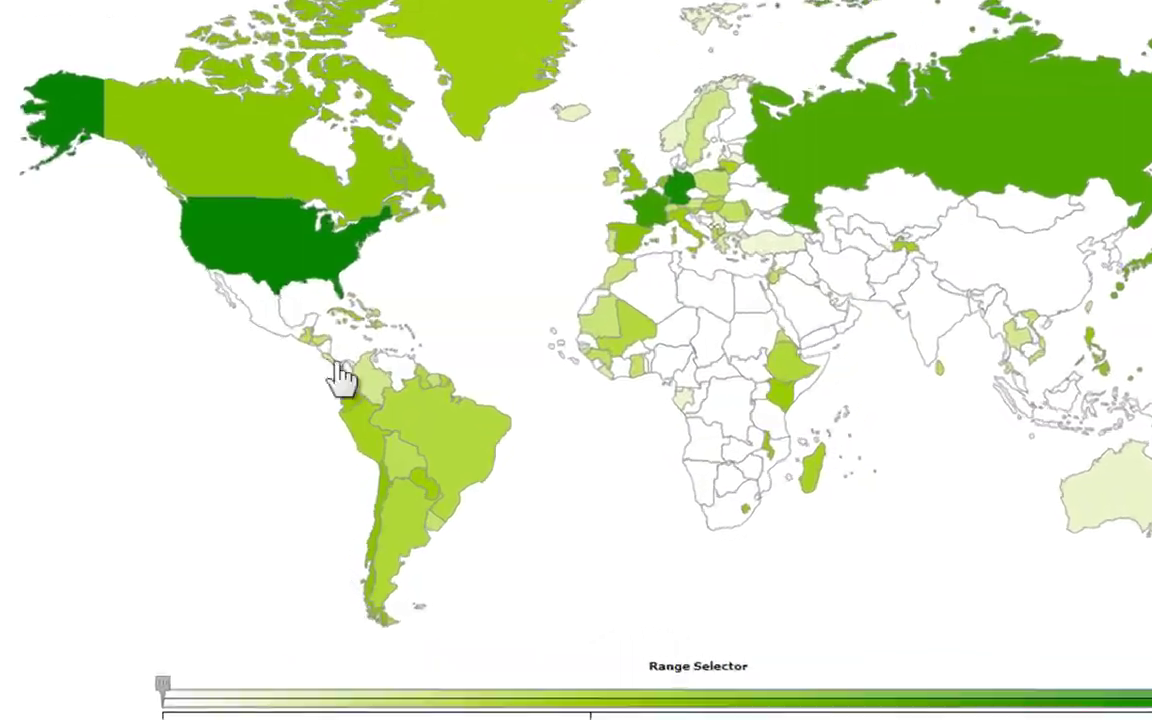
Drill through the Taco Bell bar in My Merchants to the detailed card statement report.
{"action": "mouse_move", "coordinate": [350, 483]}
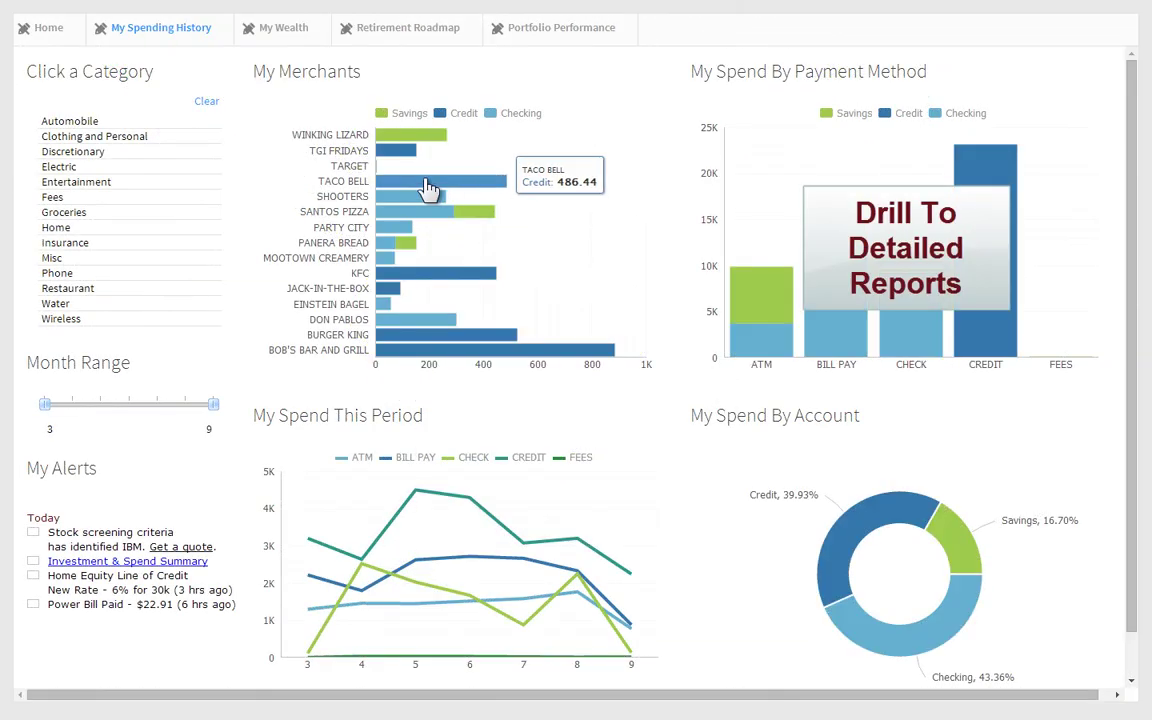
{"action": "left_click", "coordinate": [428, 188]}
{"action": "left_click", "coordinate": [440, 197]}
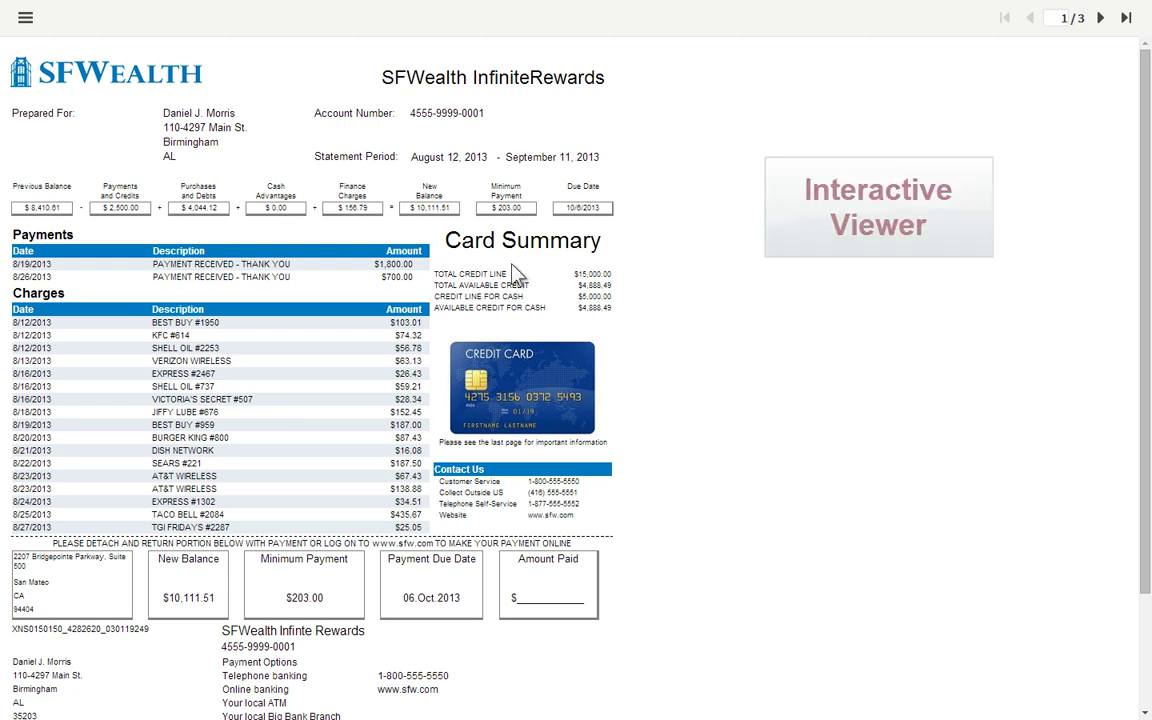
Switch the Charges table's Amount column to a line chart view.
{"action": "left_click", "coordinate": [371, 370]}
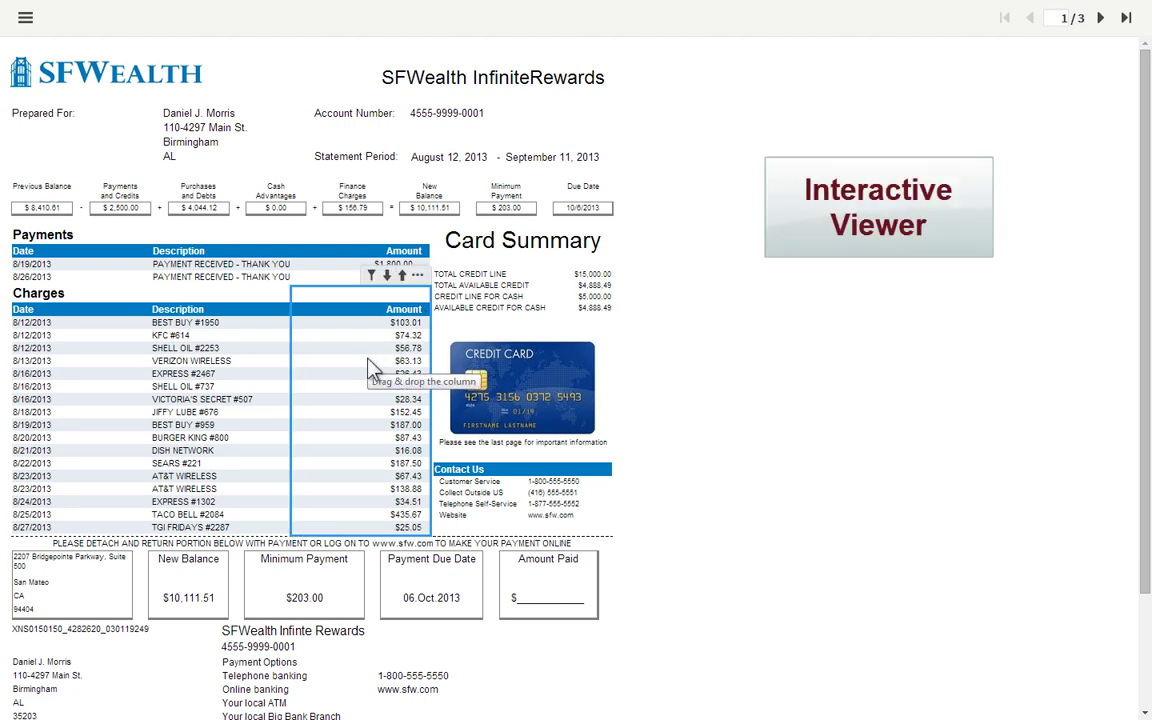
{"action": "left_click", "coordinate": [418, 277]}
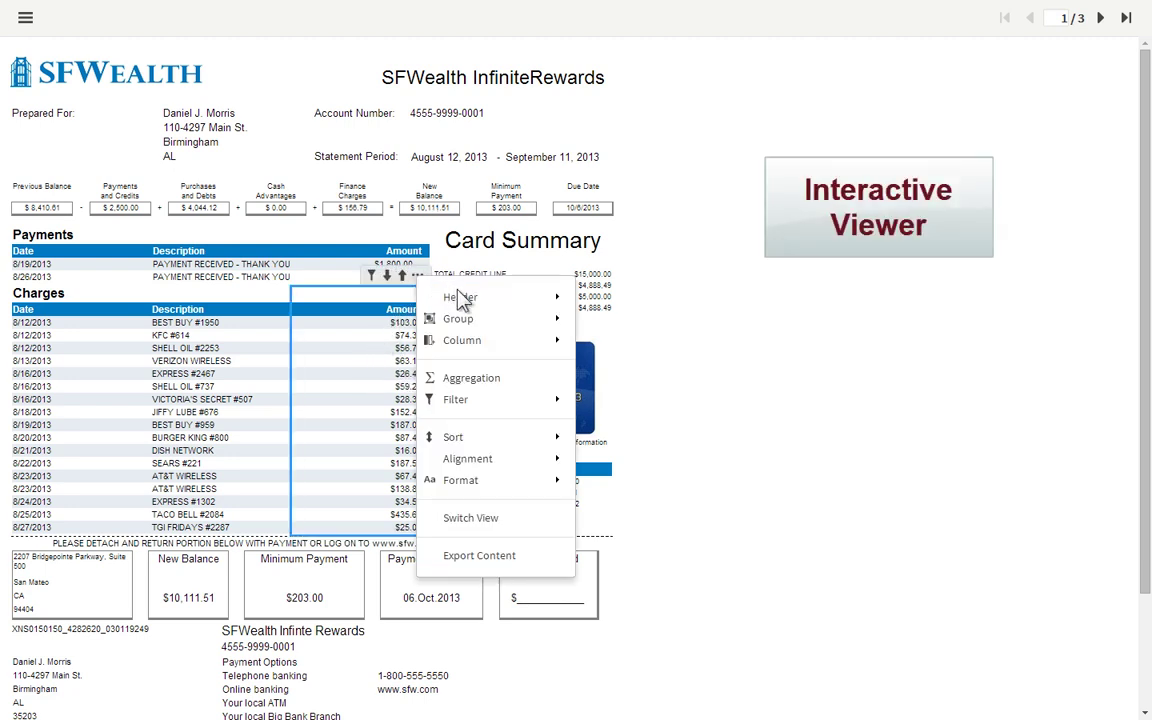
{"action": "mouse_move", "coordinate": [466, 304]}
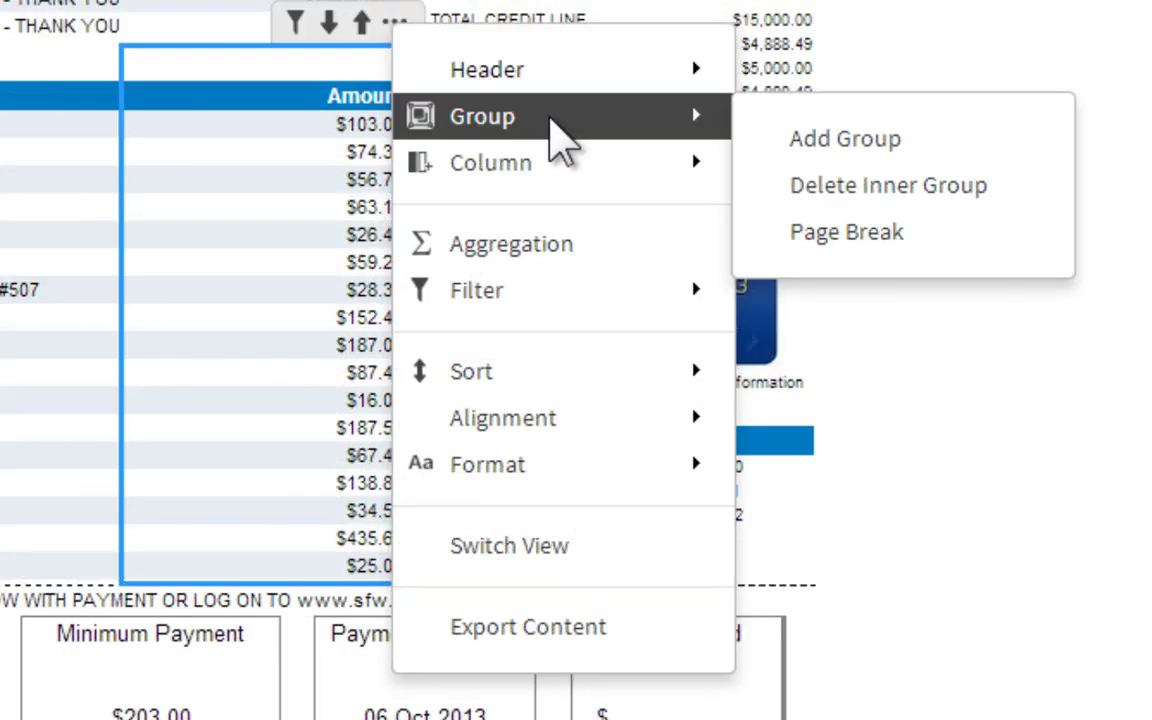
{"action": "mouse_move", "coordinate": [515, 344]}
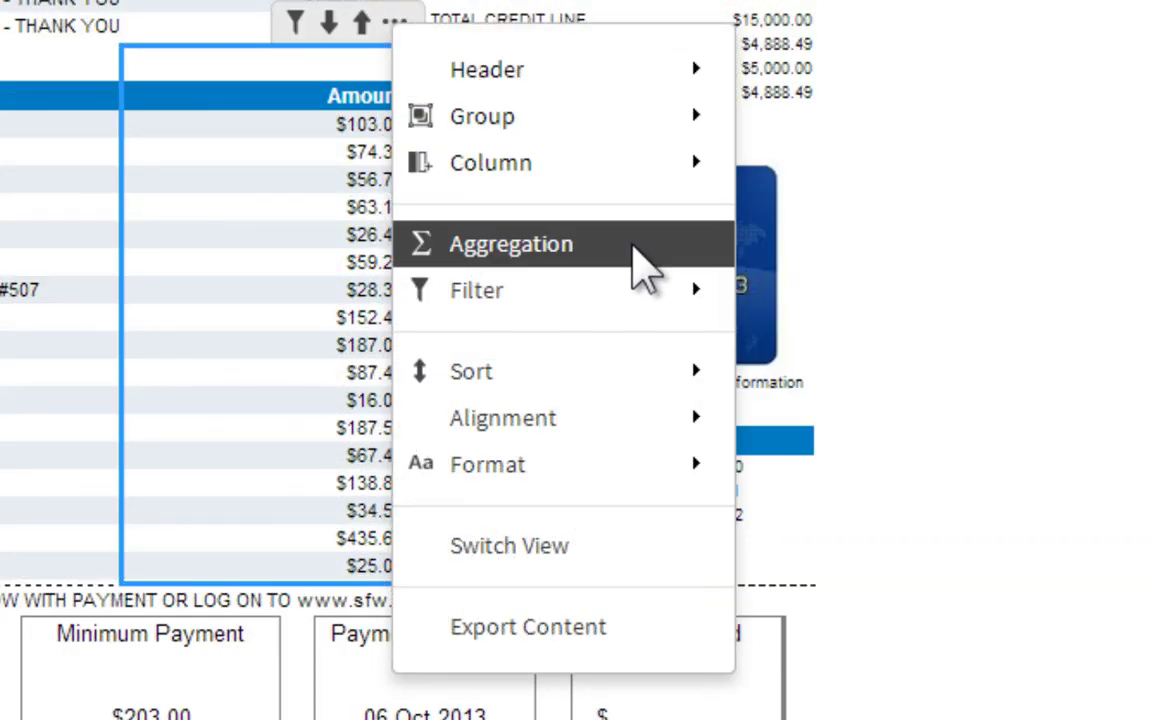
{"action": "mouse_move", "coordinate": [657, 303]}
{"action": "mouse_move", "coordinate": [669, 475]}
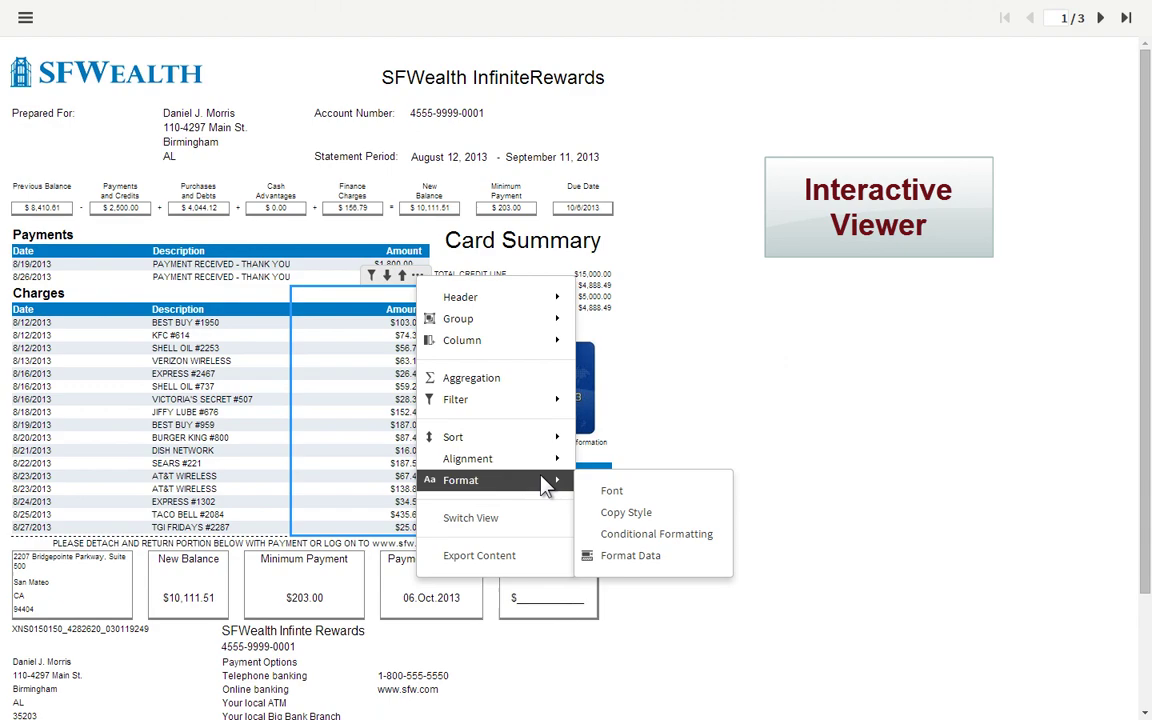
{"action": "left_click", "coordinate": [535, 517]}
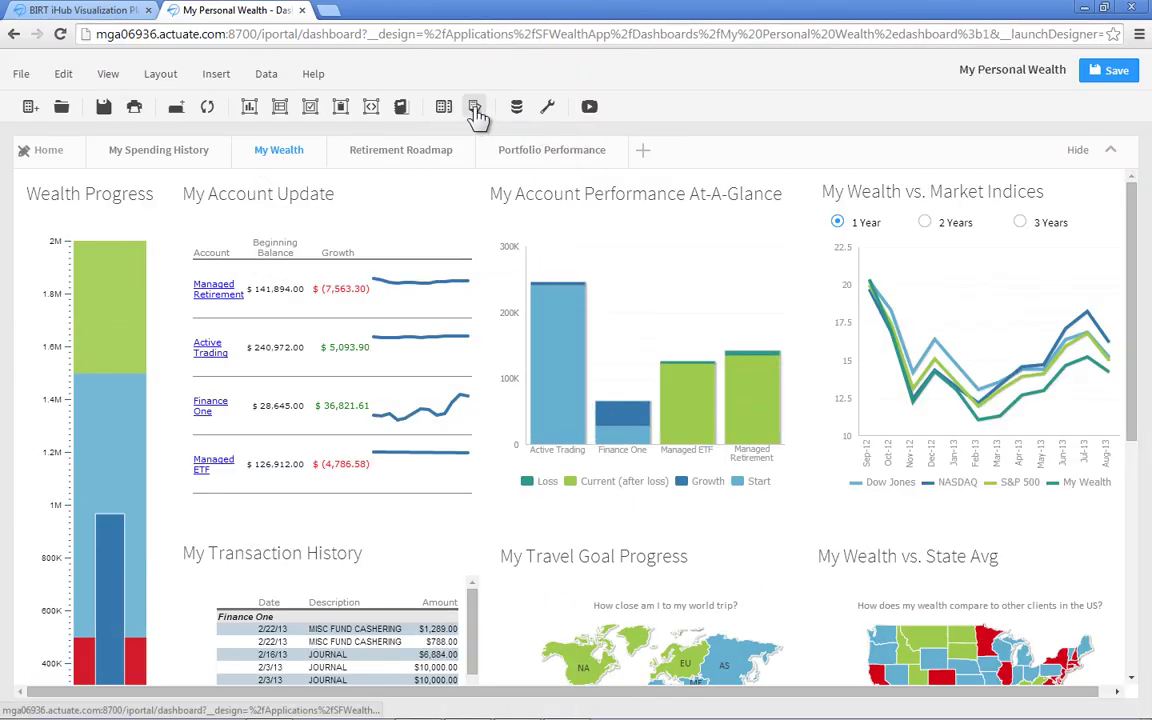
Add the Investment Comparison gadget to My Wealth and change the Social Insight search to #Napa.
{"action": "left_click", "coordinate": [476, 108]}
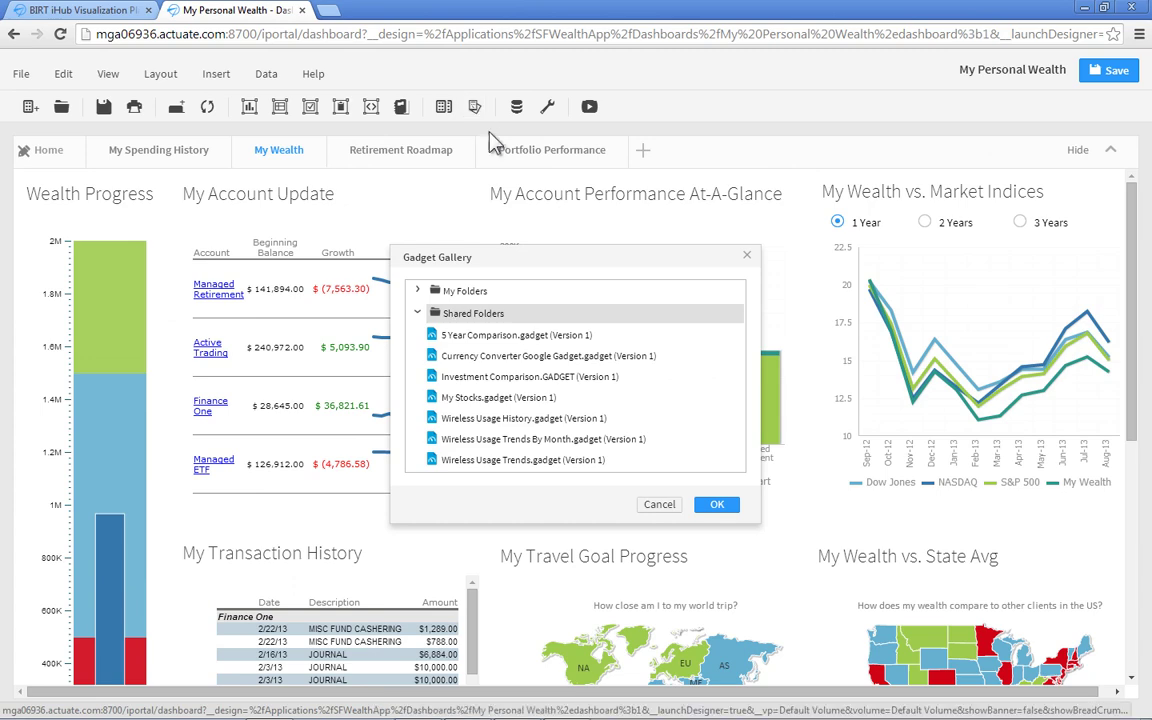
{"action": "double_click", "coordinate": [522, 386]}
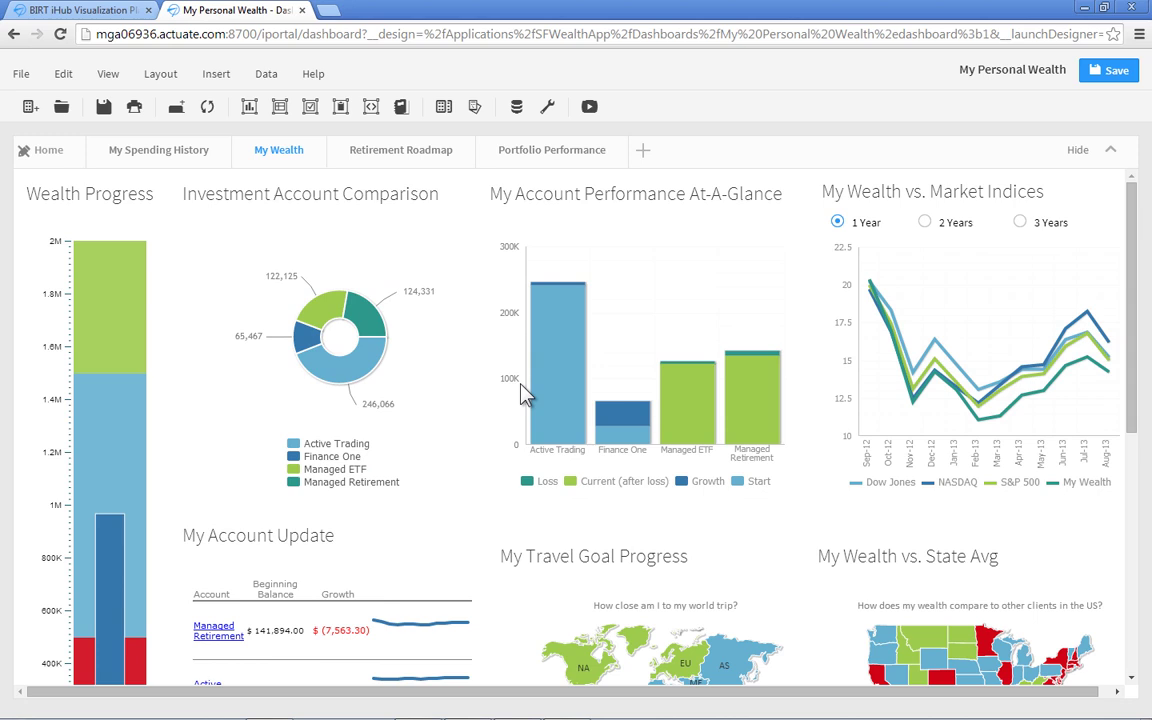
{"action": "mouse_move", "coordinate": [369, 364]}
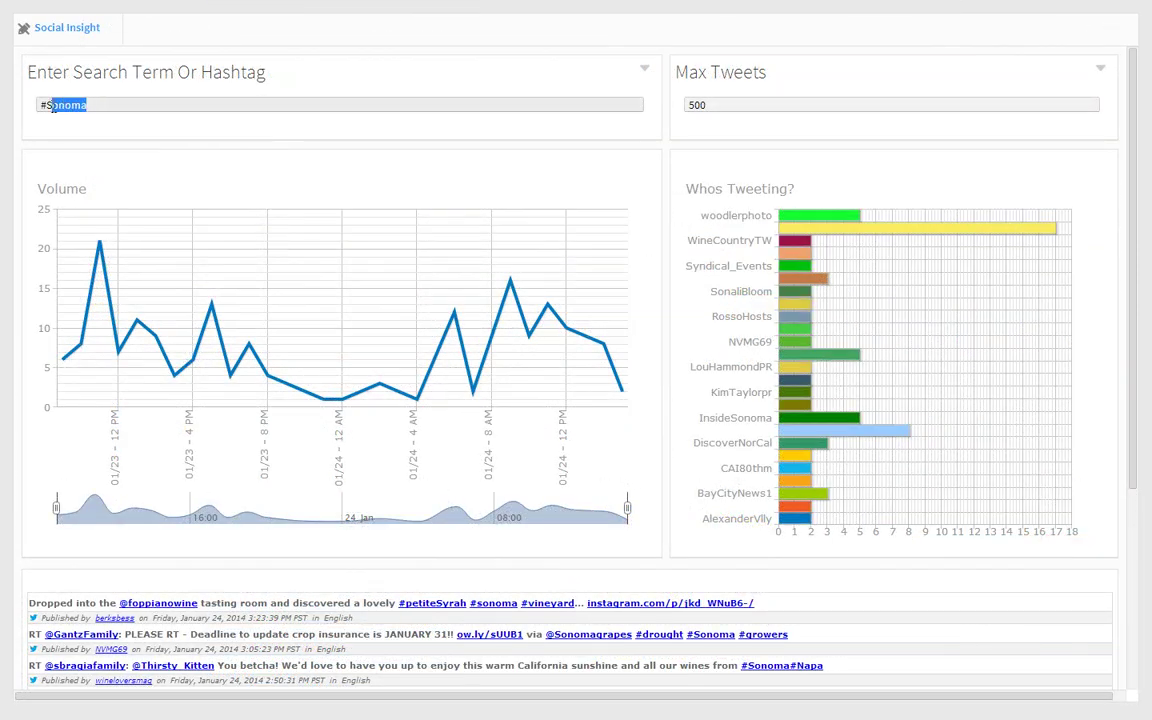
{"action": "type", "text": "apa"}
{"action": "key", "text": "Return"}
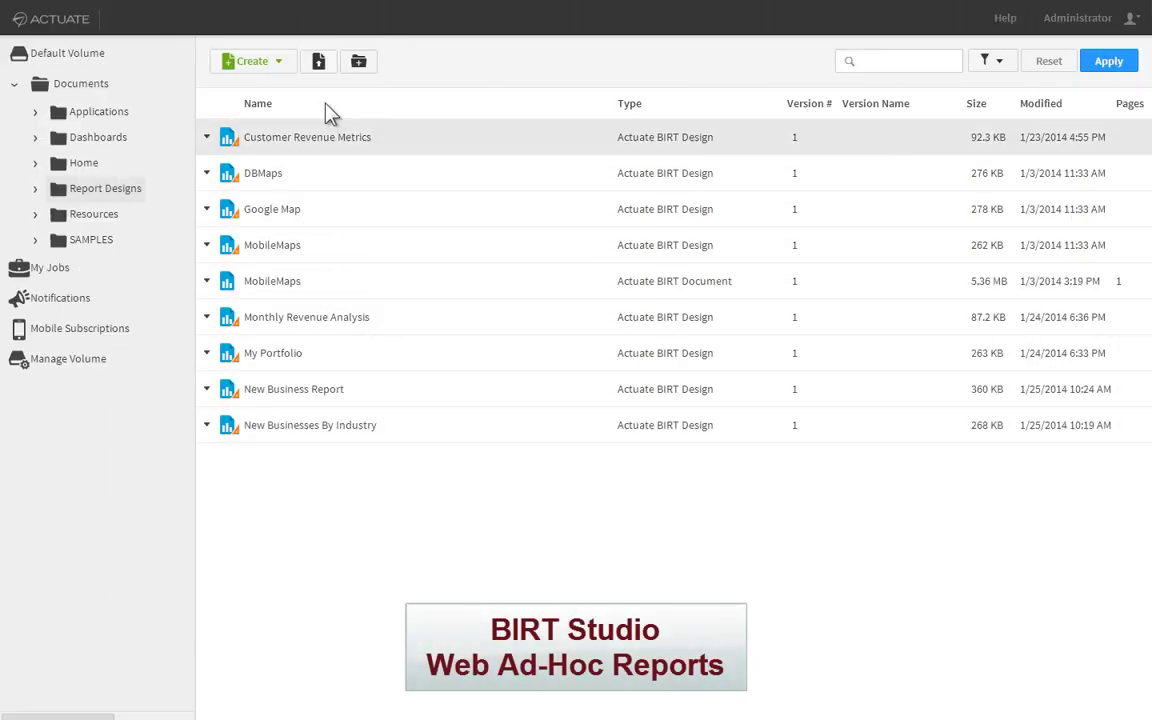
Choose Create > New Report in Report Designs to bring up BIRT Studio's templates.
{"action": "left_click", "coordinate": [290, 64]}
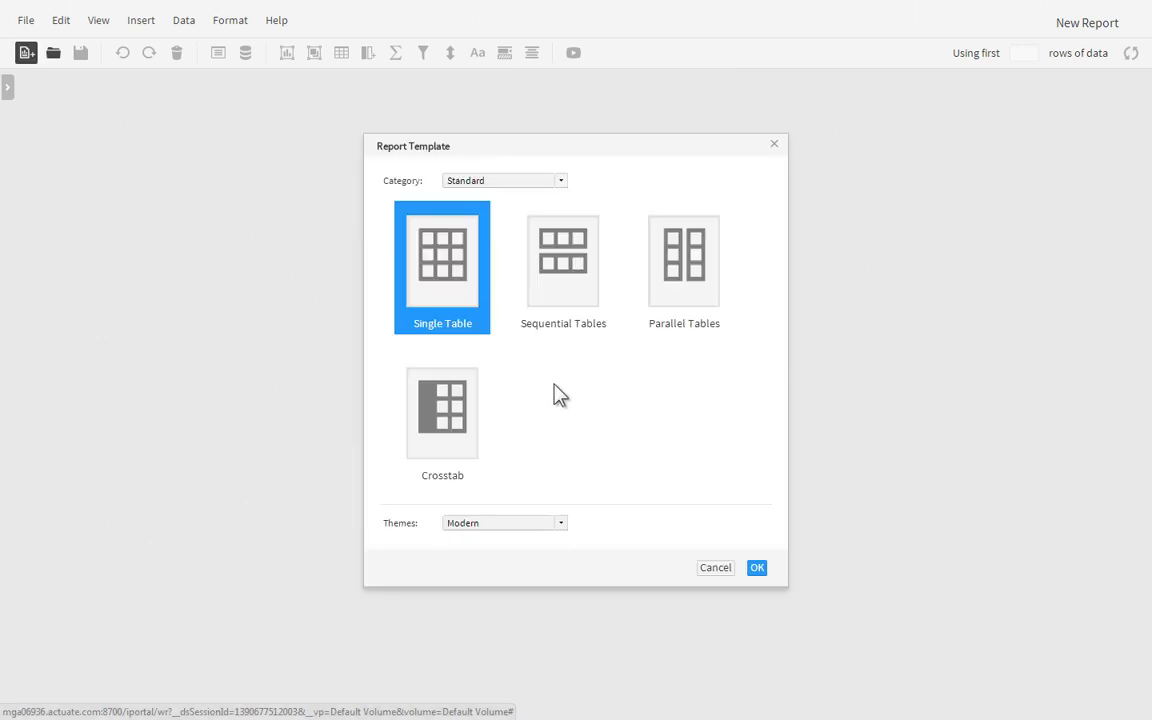
Make a Single Table Call Center report with Case ID and Time To Answer, plus a call-time chart.
{"action": "left_click", "coordinate": [758, 568]}
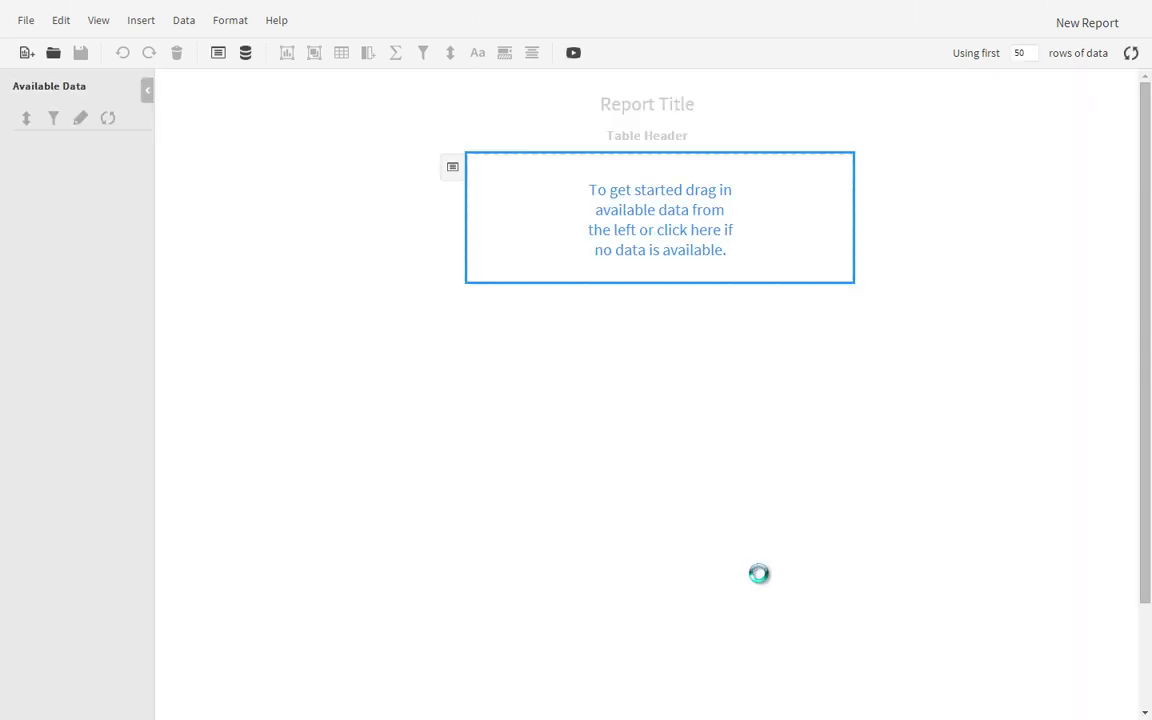
{"action": "left_click", "coordinate": [478, 274]}
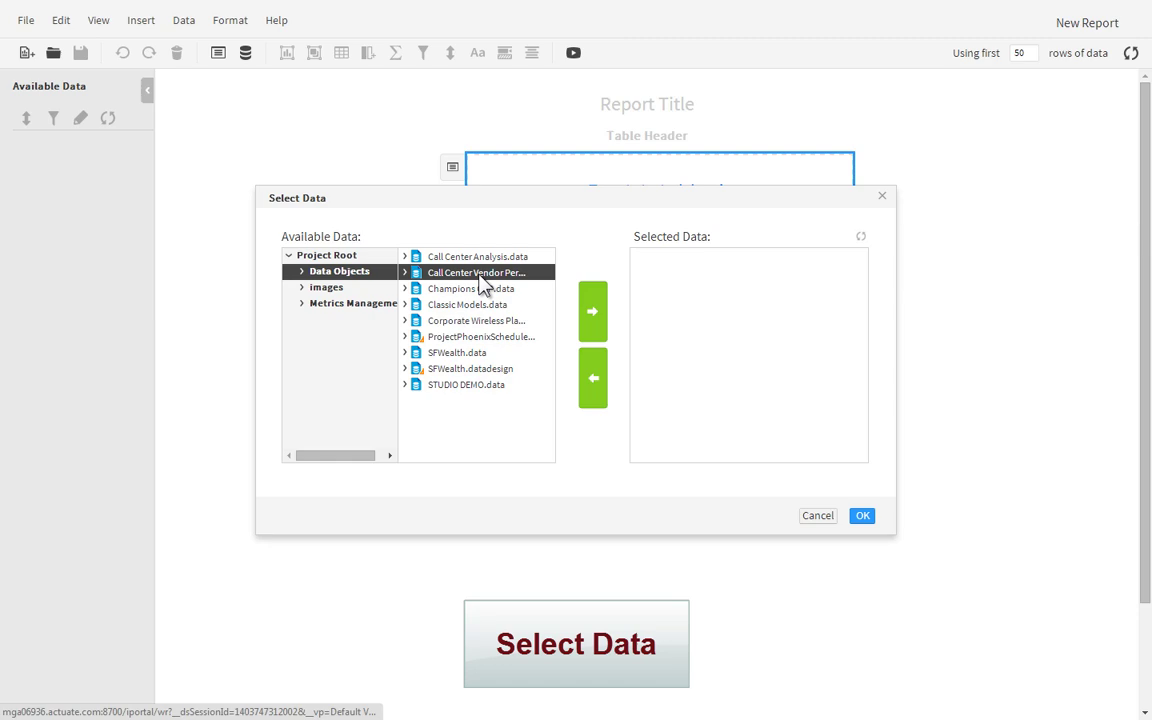
{"action": "left_click", "coordinate": [591, 311]}
{"action": "left_click_drag", "start_coordinate": [66, 274], "coordinate": [704, 320]}
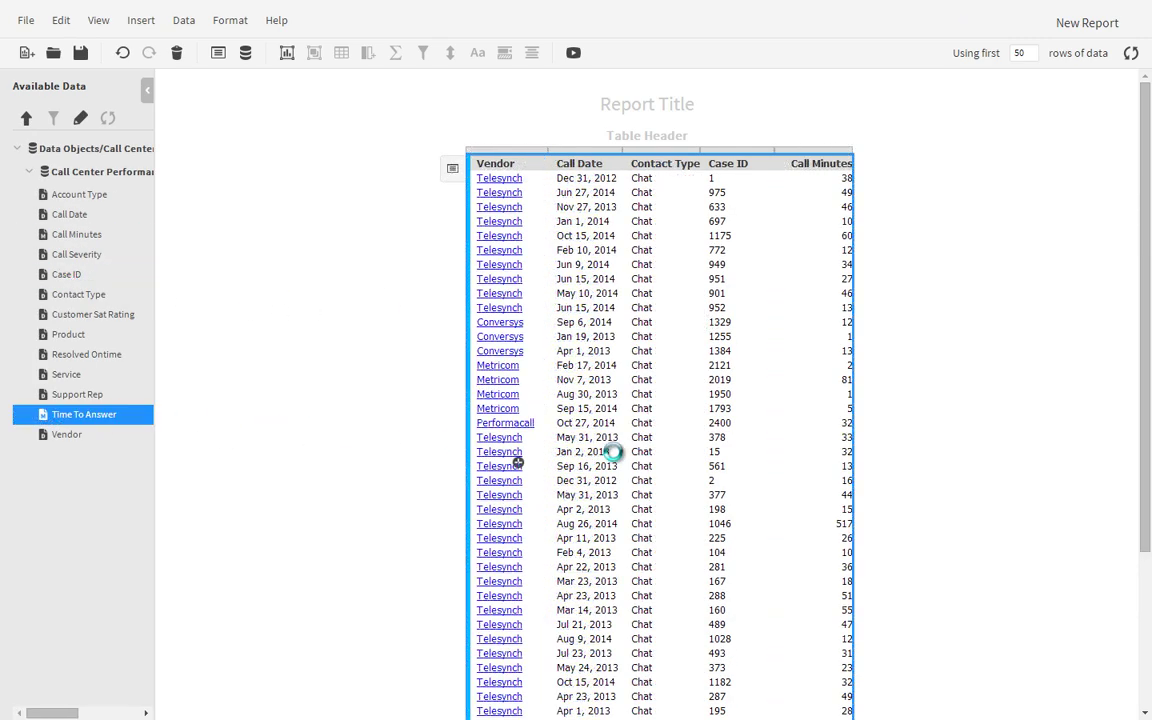
{"action": "left_click_drag", "start_coordinate": [612, 452], "coordinate": [828, 465]}
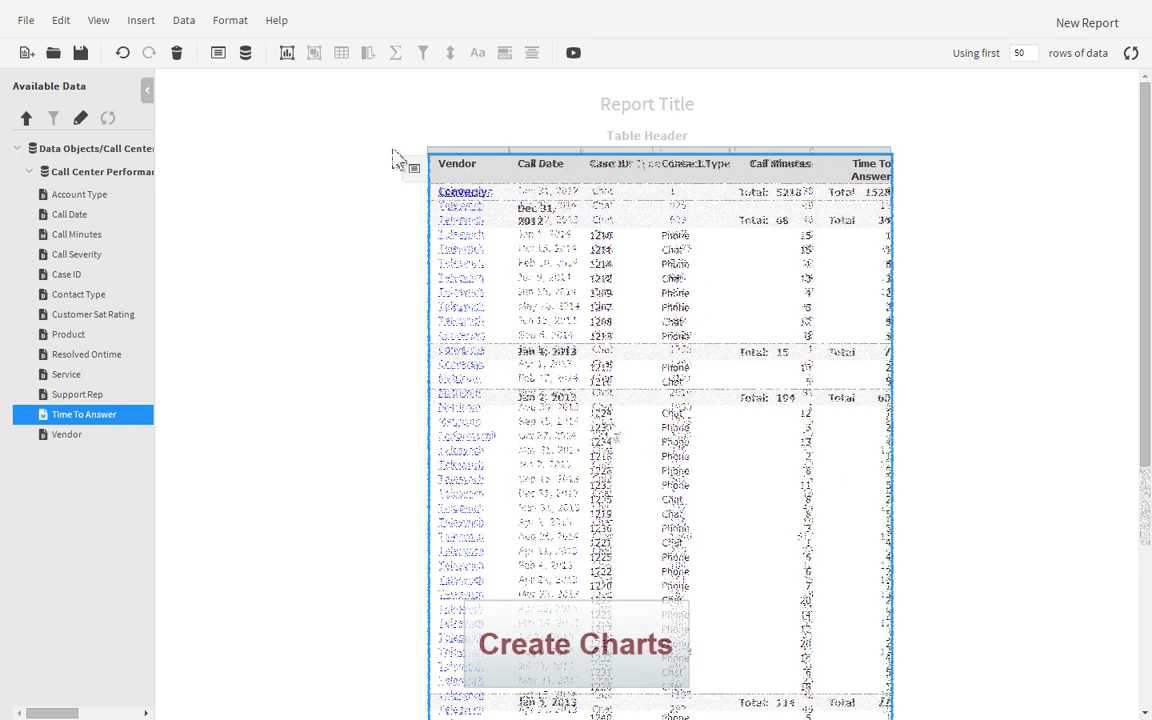
{"action": "left_click", "coordinate": [290, 70]}
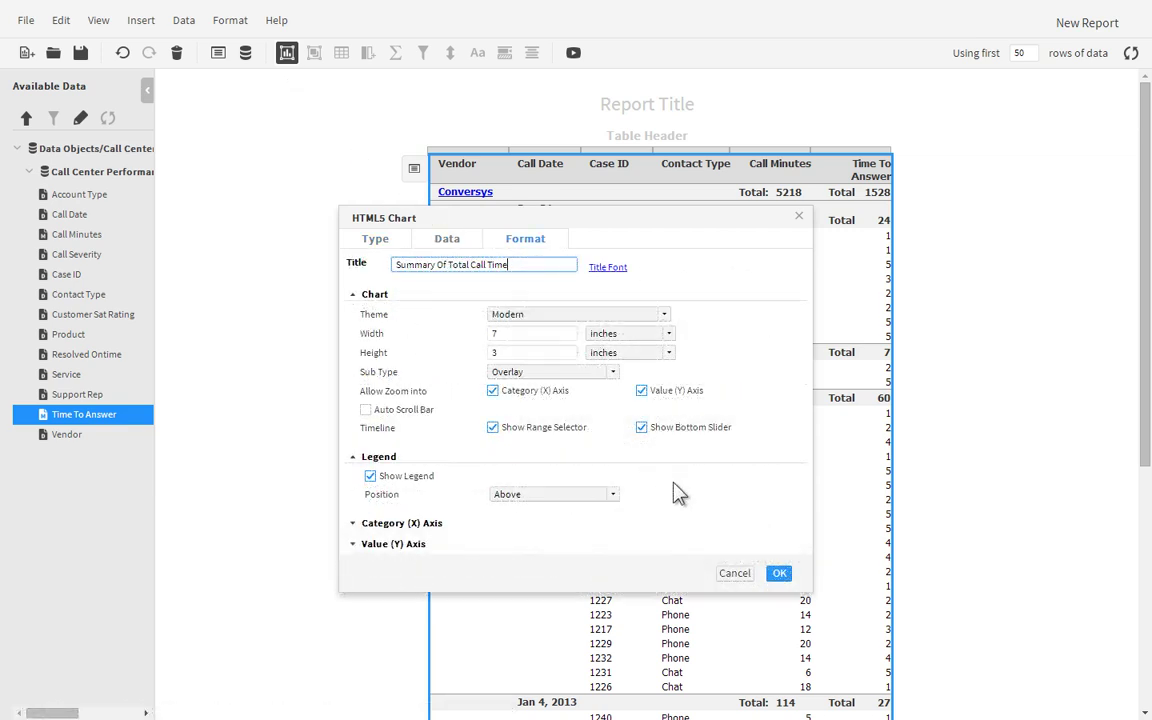
{"action": "left_click", "coordinate": [778, 574]}
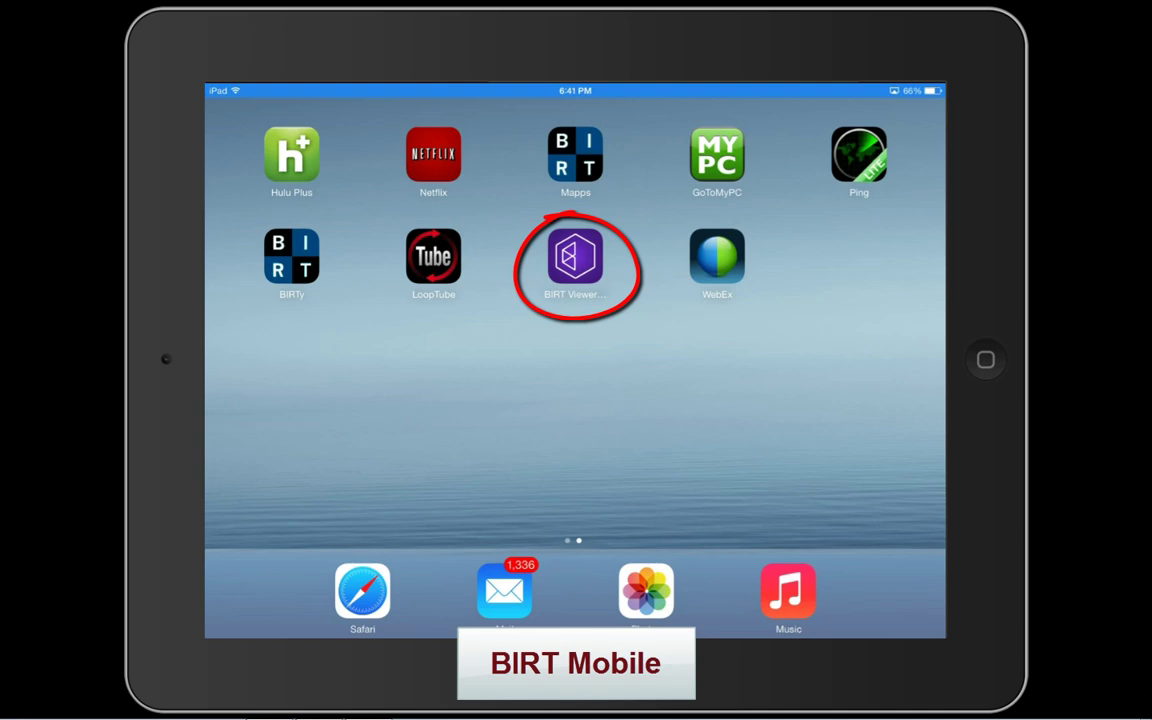
Open Monthly Revenue Analysis under Revenue Summary in BIRT Viewer and tap the Classic Cars slice.
{"action": "left_click", "coordinate": [575, 256]}
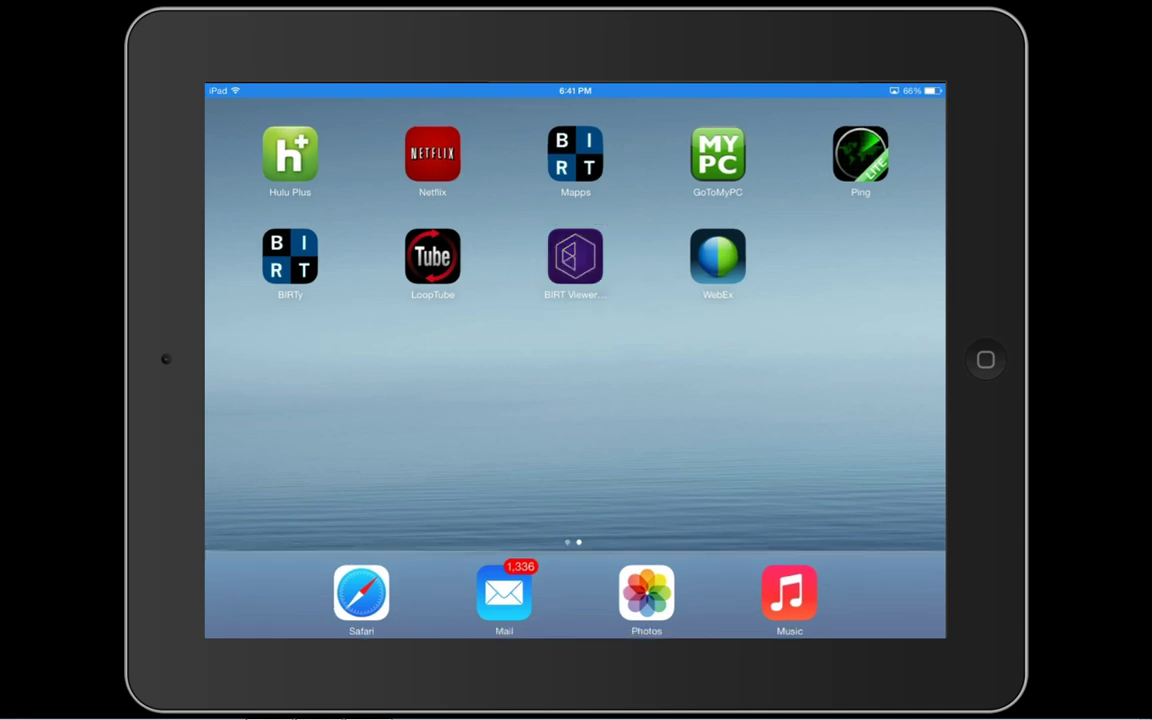
{"action": "left_click", "coordinate": [270, 157]}
{"action": "left_click", "coordinate": [892, 144]}
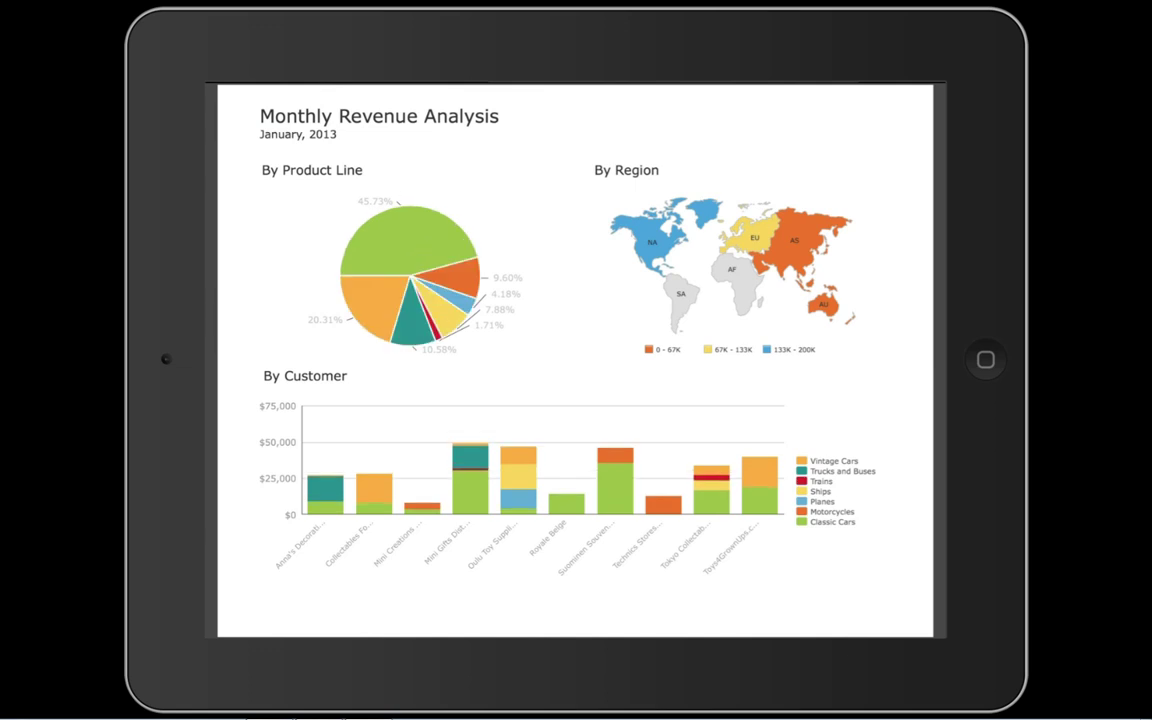
{"action": "left_click", "coordinate": [410, 245]}
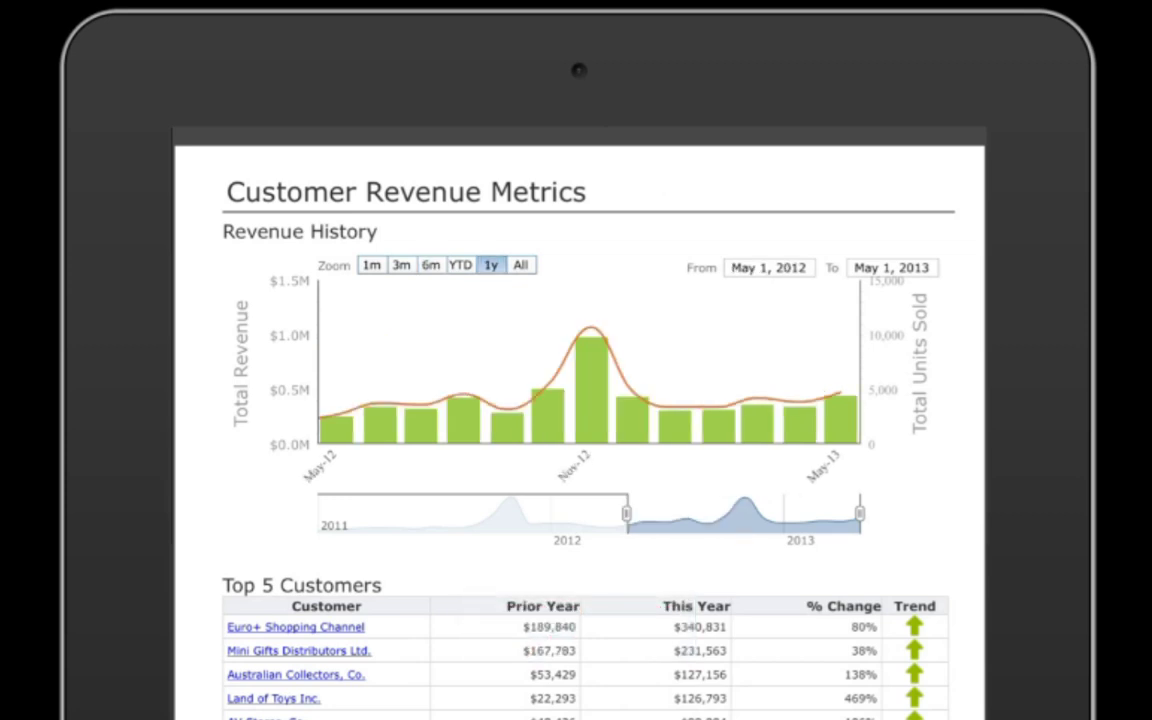
Zoom the Revenue History chart to All, spanning Jan 1, 2011 to May 1, 2013.
{"action": "left_click", "coordinate": [520, 265]}
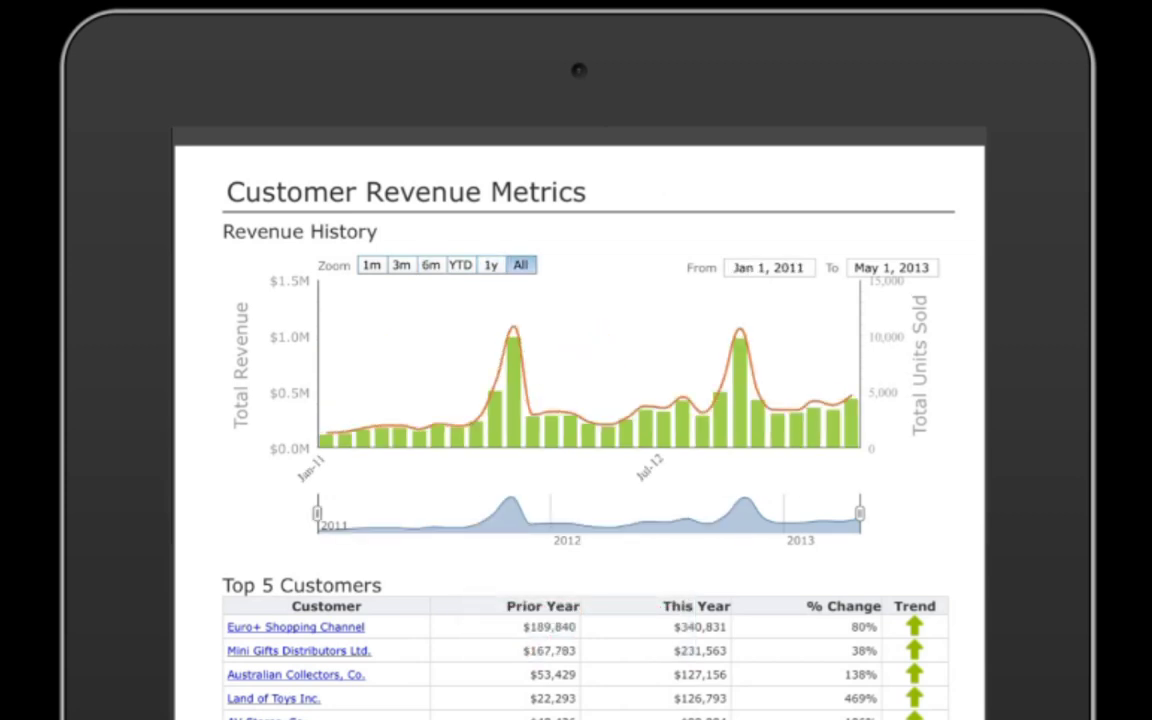